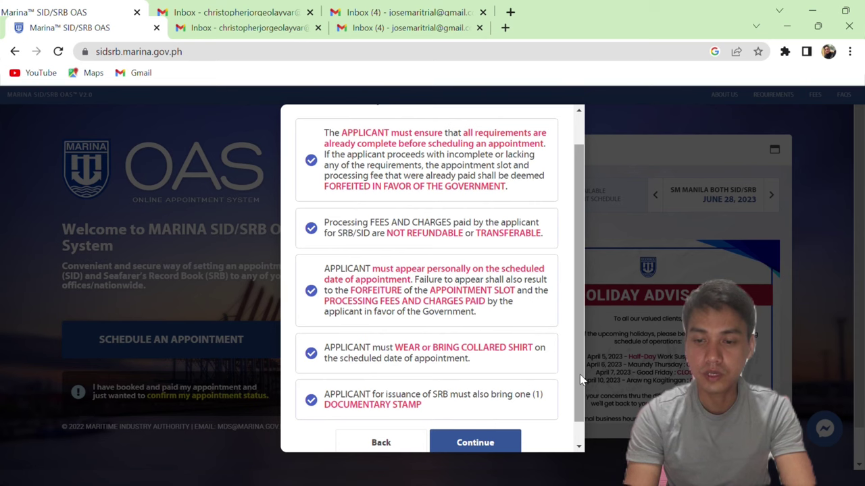
Continue past the intro, read through the Terms & Conditions, and agree to them.
left_click(498, 440)
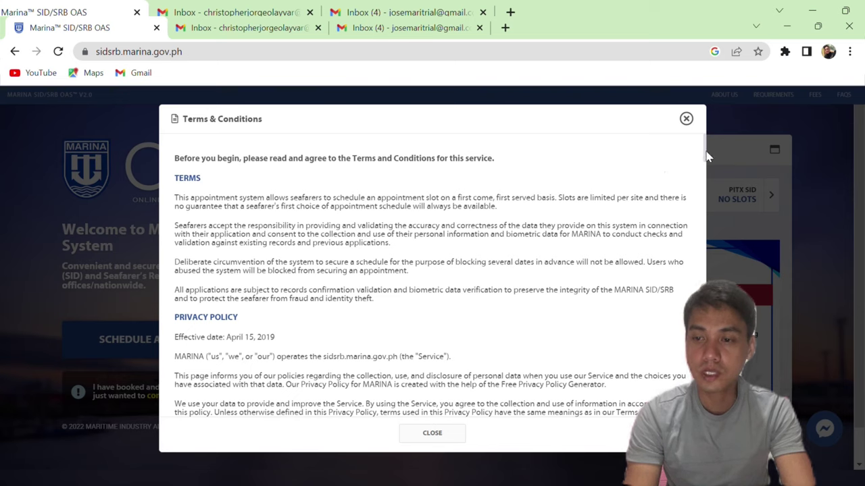
scroll(700, 175, "down", 3)
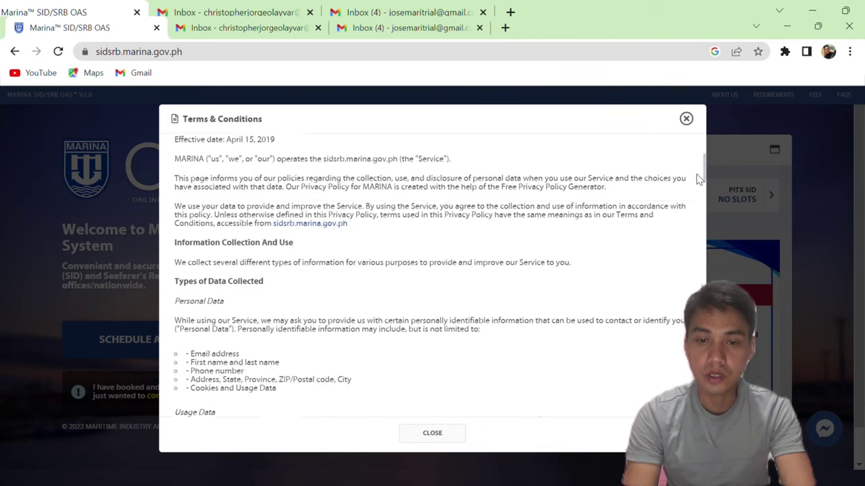
scroll(697, 178, "down", 10)
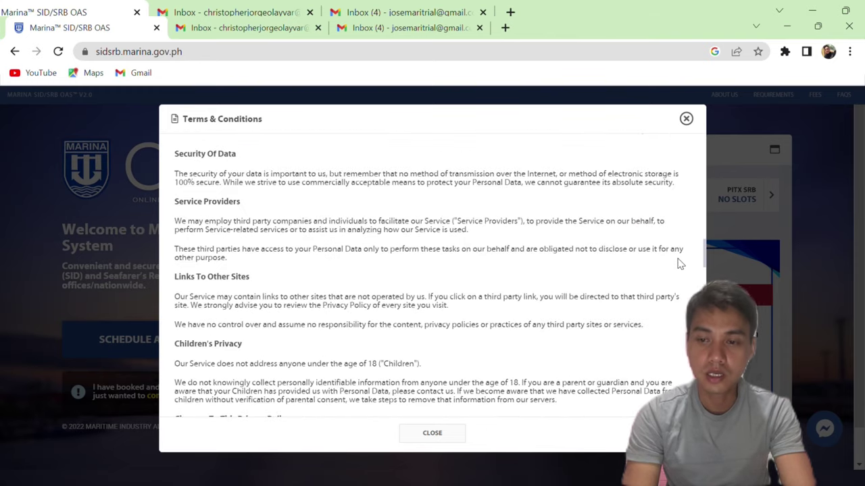
scroll(680, 263, "down", 15)
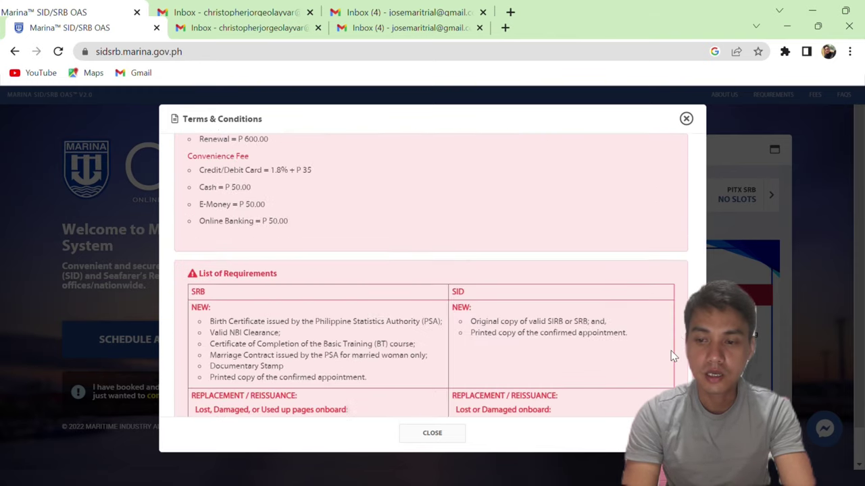
scroll(672, 356, "down", 10)
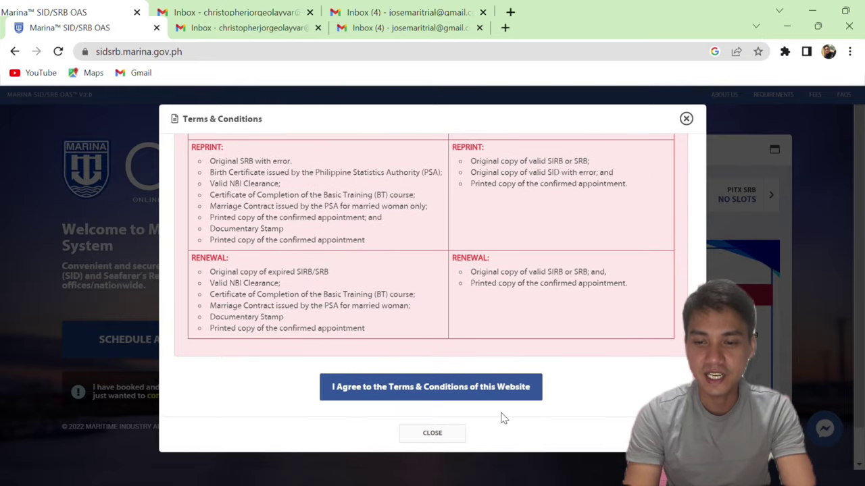
left_click(499, 391)
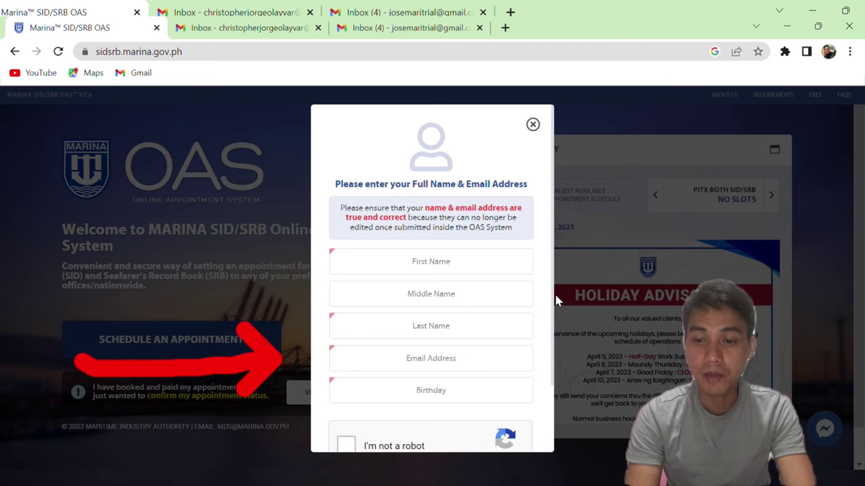
Enter the applicant's first name, last name and e-mail address.
left_click(463, 368)
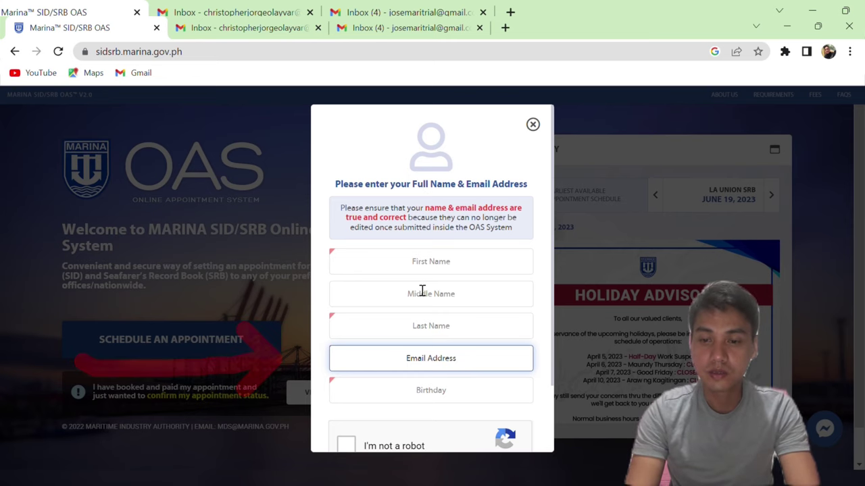
left_click(464, 272)
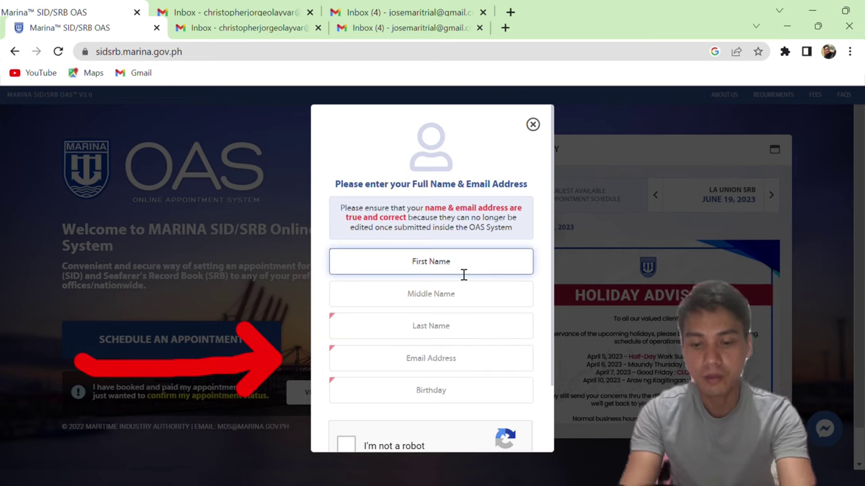
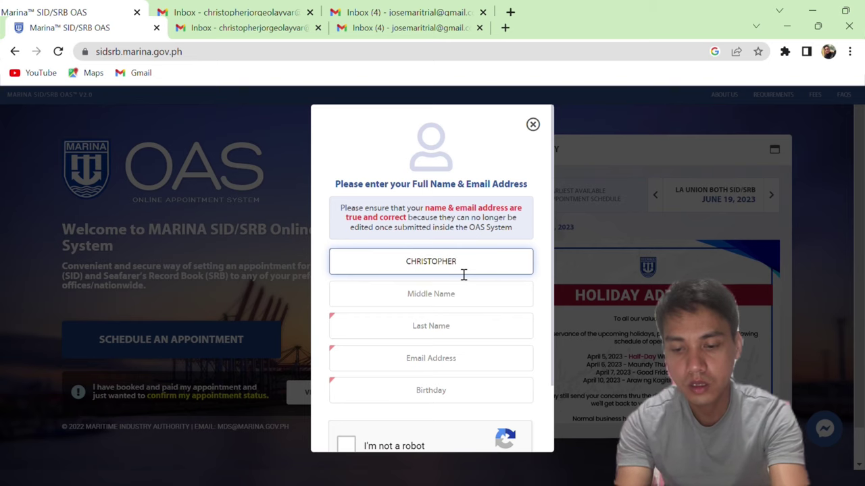
left_click(331, 332)
left_click(370, 361)
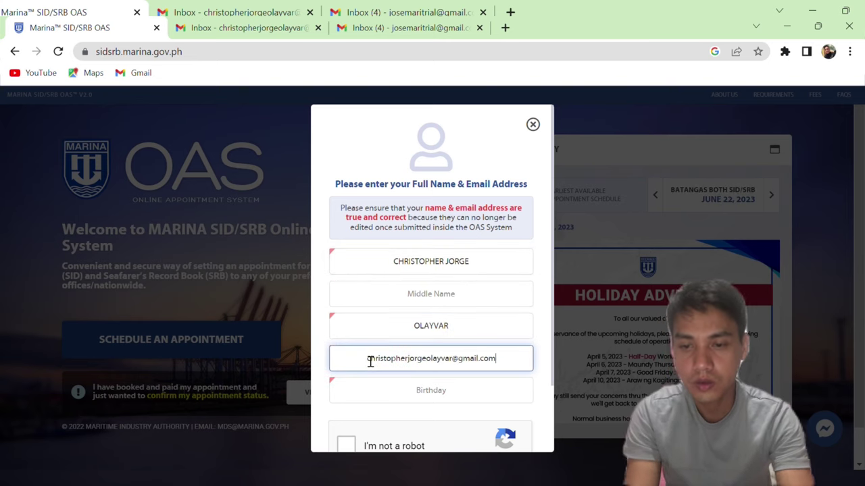
Pick the applicant's birth date, tick 'I'm not a robot', and submit the form.
key("Tab")
left_click(343, 243)
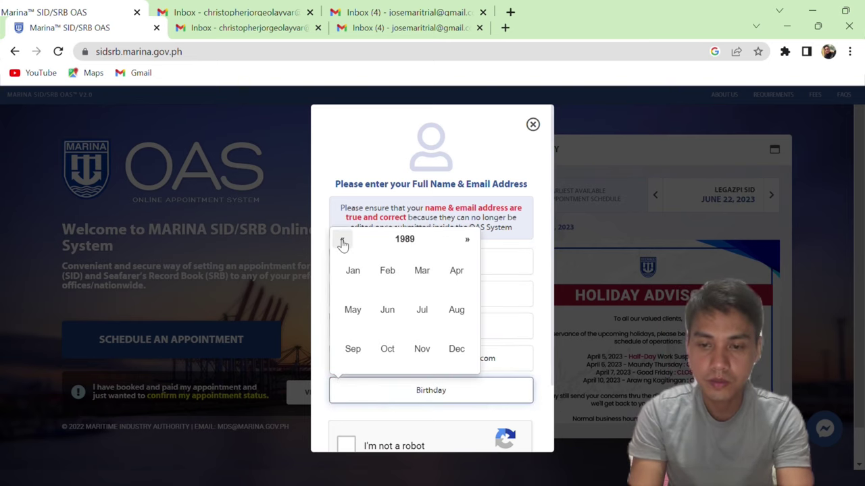
left_click(353, 310)
left_click(450, 314)
left_click(546, 358)
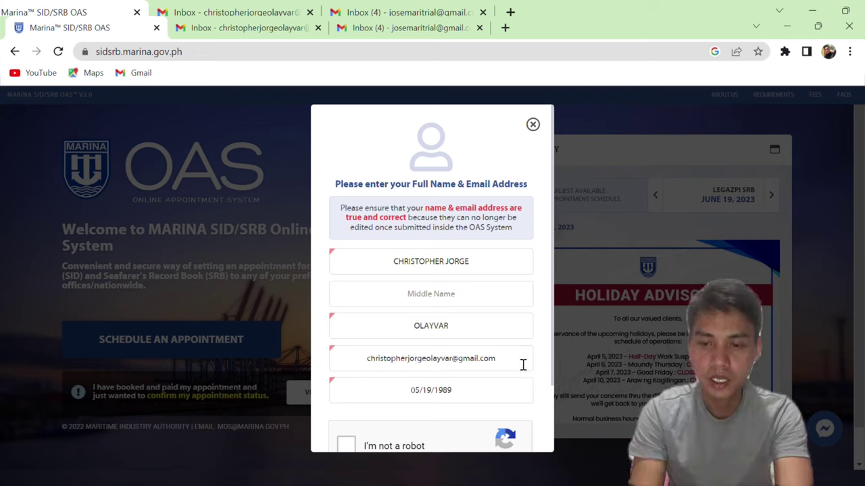
scroll(356, 446, "down", 1)
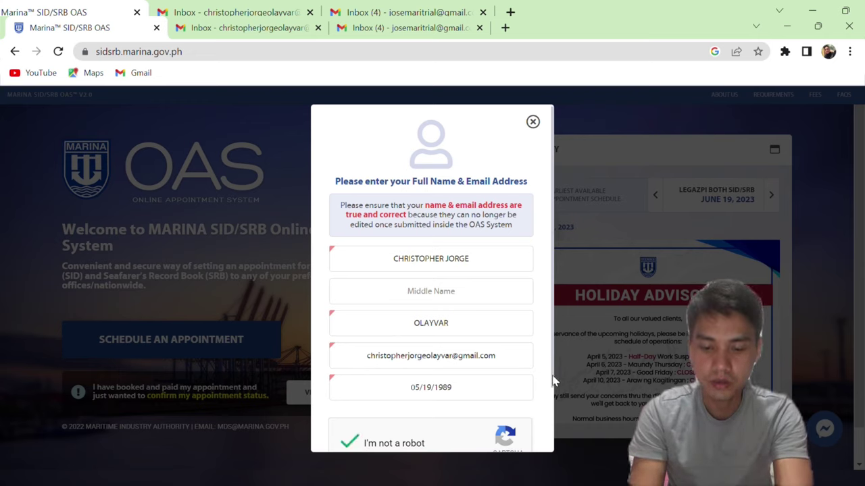
left_click_drag(552, 381, 565, 467)
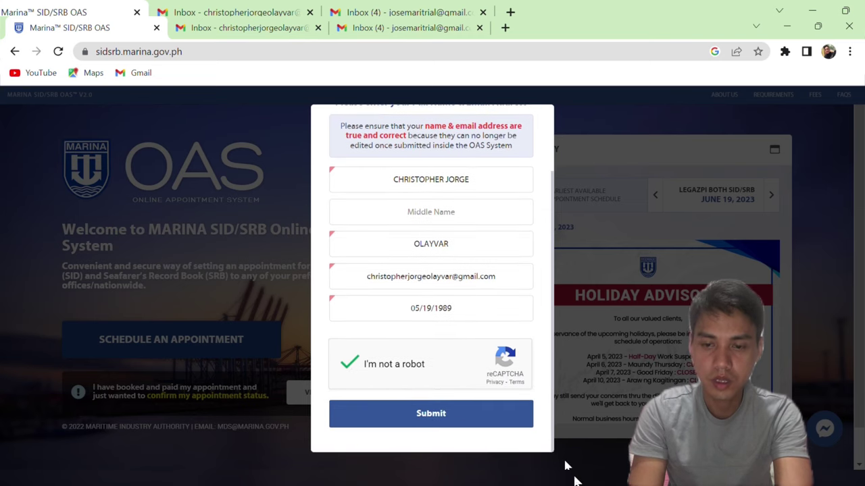
left_click(464, 418)
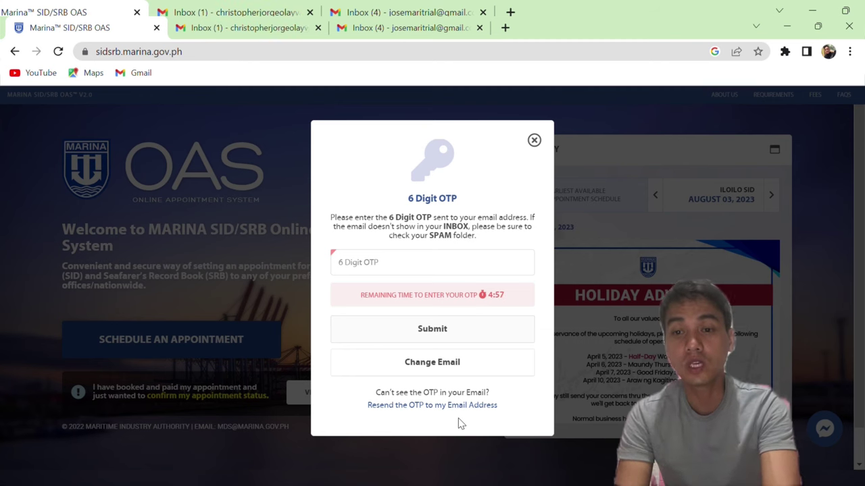
Find the MARINA OAS OTP email in Gmail's Primary inbox, then return to the OAS tab.
left_click(257, 27)
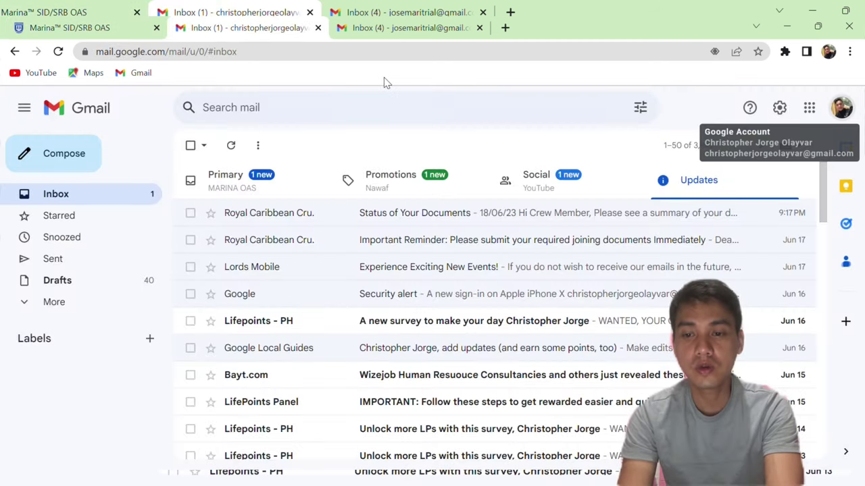
left_click(402, 179)
left_click(249, 195)
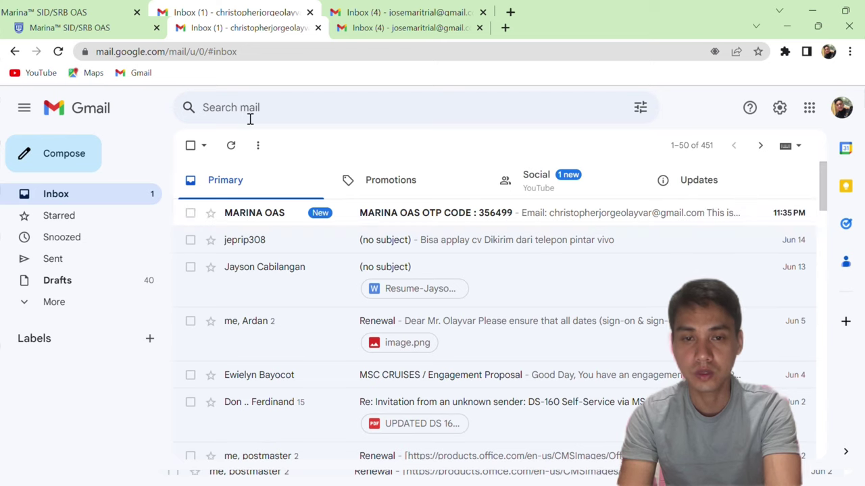
left_click(70, 28)
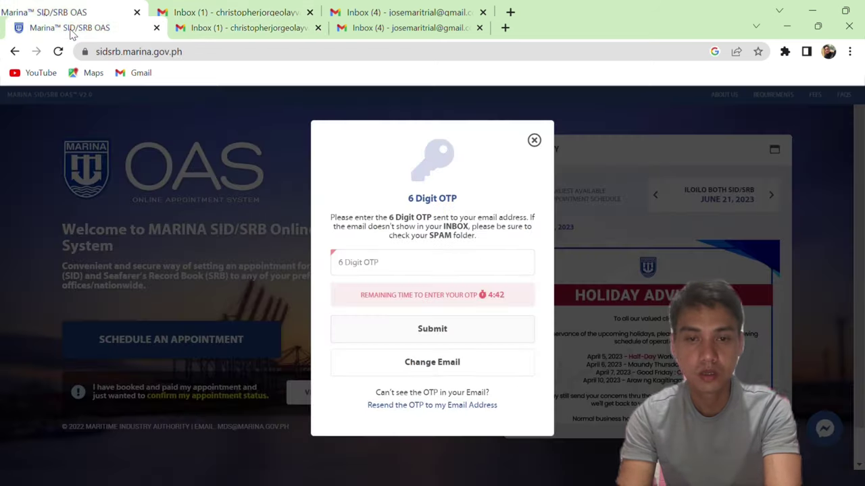
Enter the emailed 6-digit OTP code and submit it for verification.
left_click(401, 274)
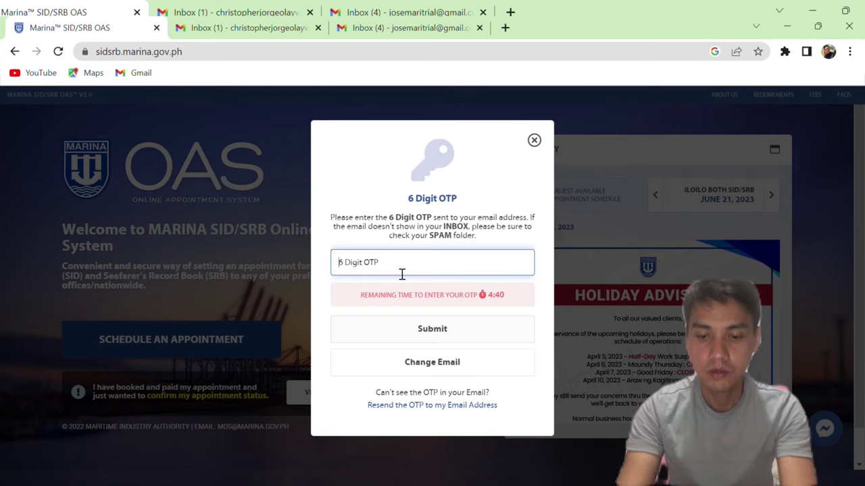
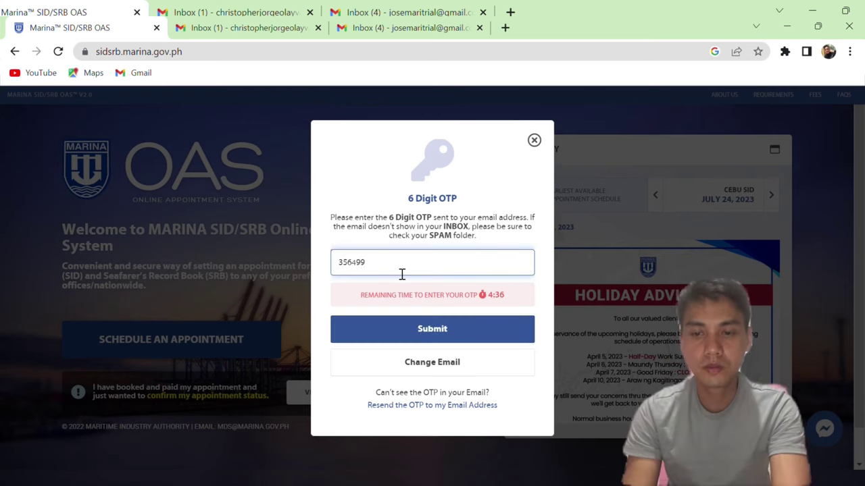
left_click(397, 334)
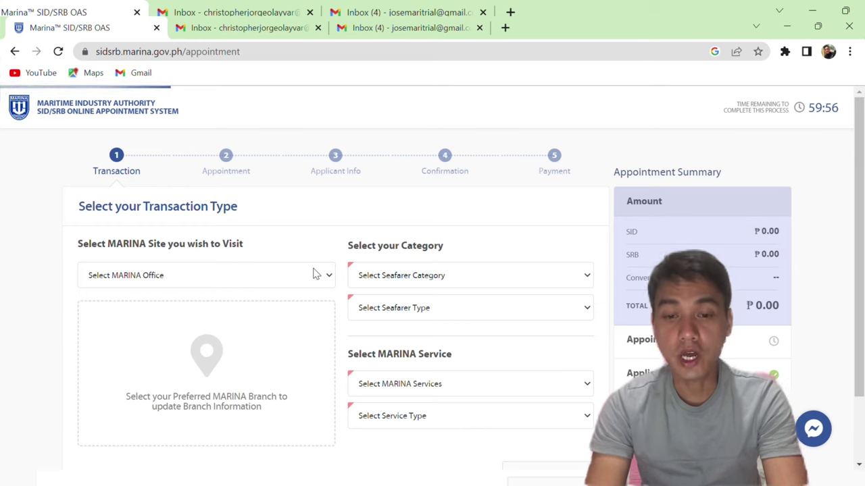
Choose SM MANILA as the site, Overseas category, and Ancillary seafarer type.
left_click(208, 273)
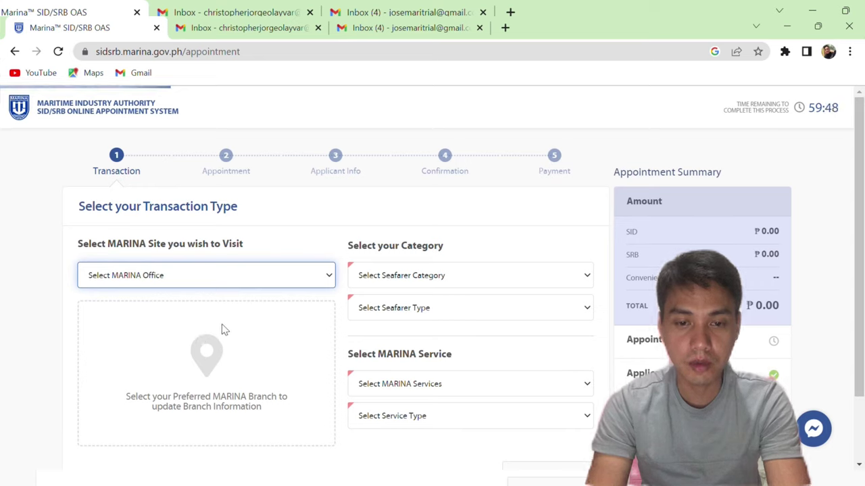
key("s")
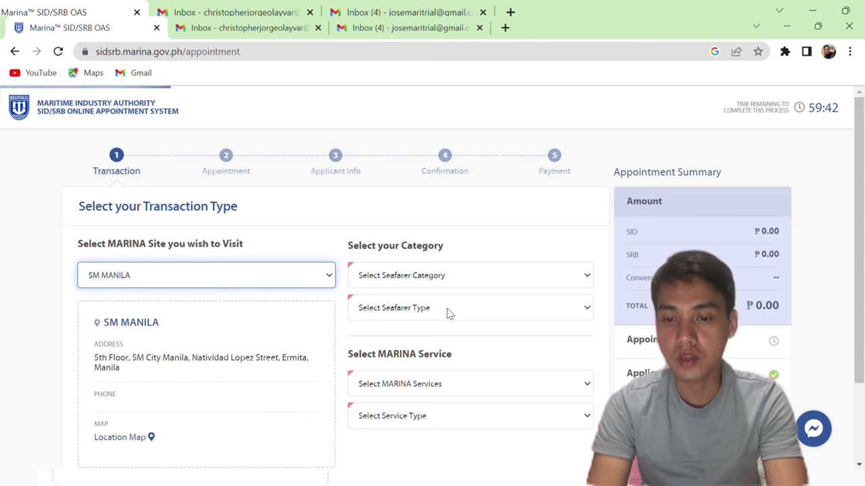
left_click(514, 280)
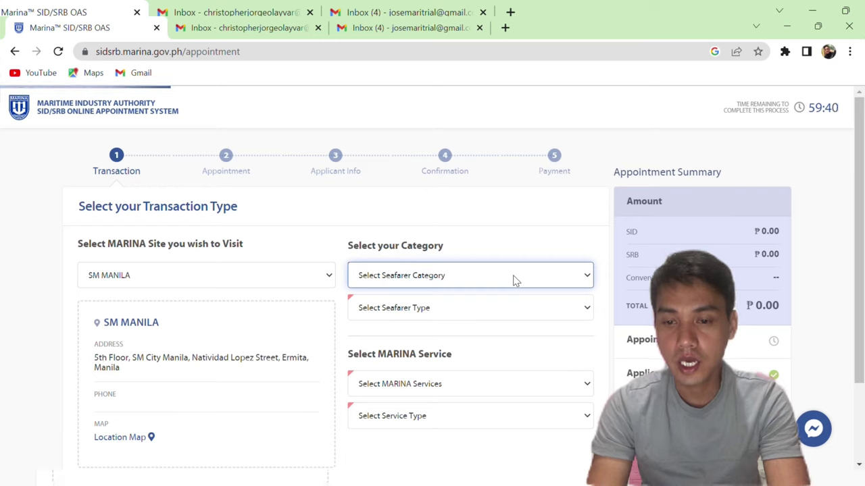
left_click(500, 309)
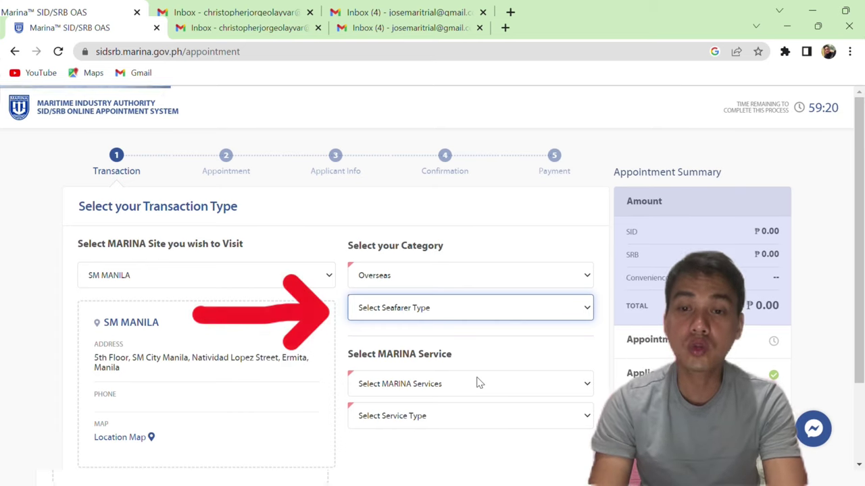
left_click(476, 383)
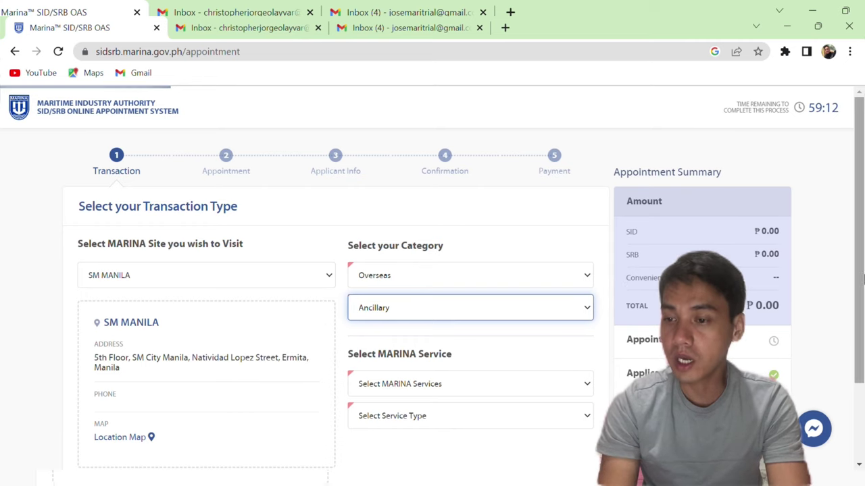
Set MARINA Services to SRB and SID with service type New, then continue.
left_click_drag(859, 279, 859, 338)
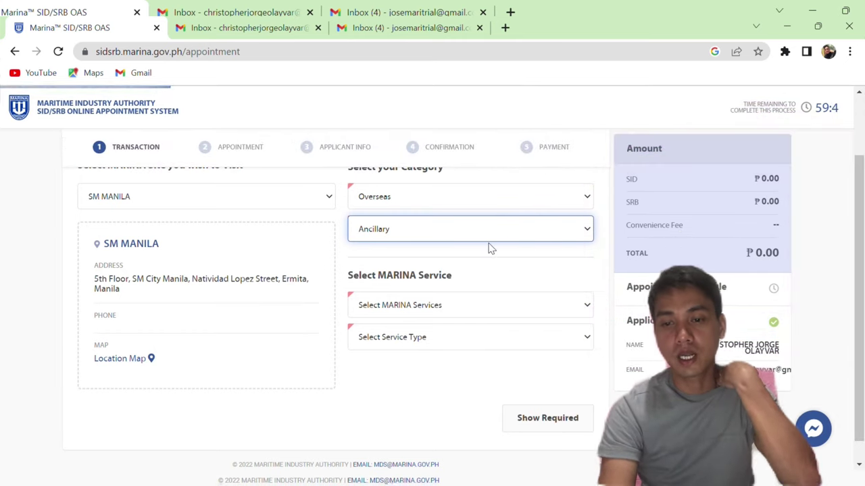
left_click(474, 309)
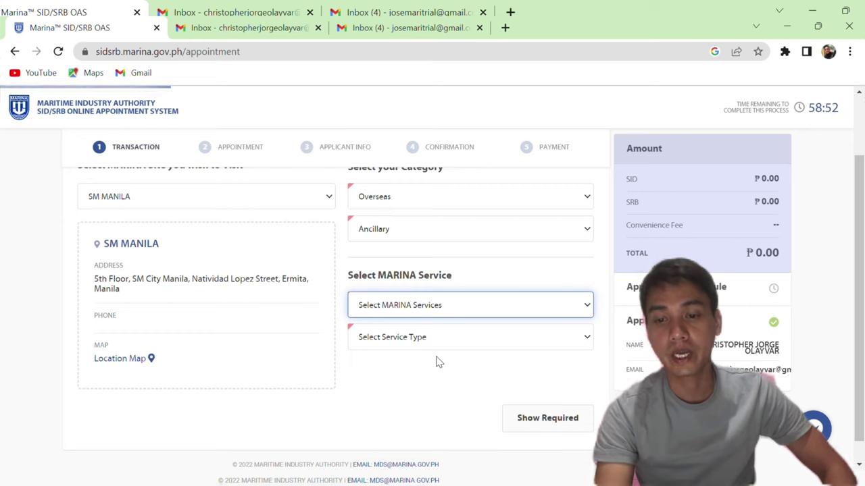
key("Down")
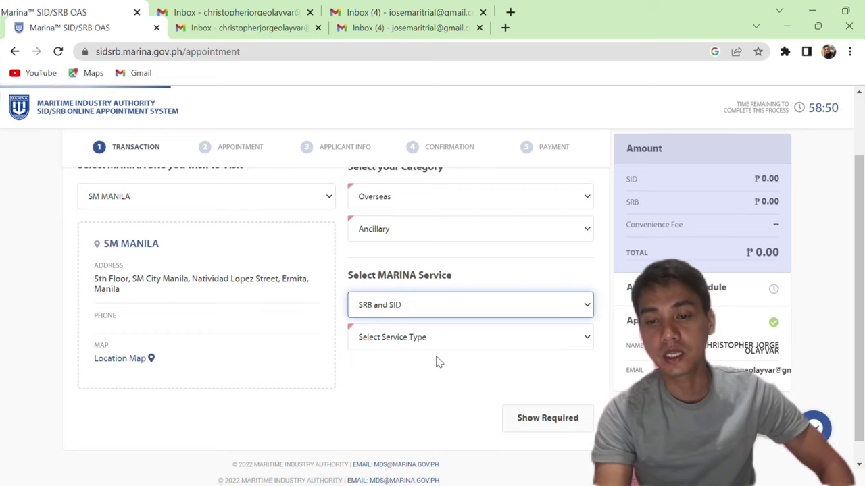
key("Tab")
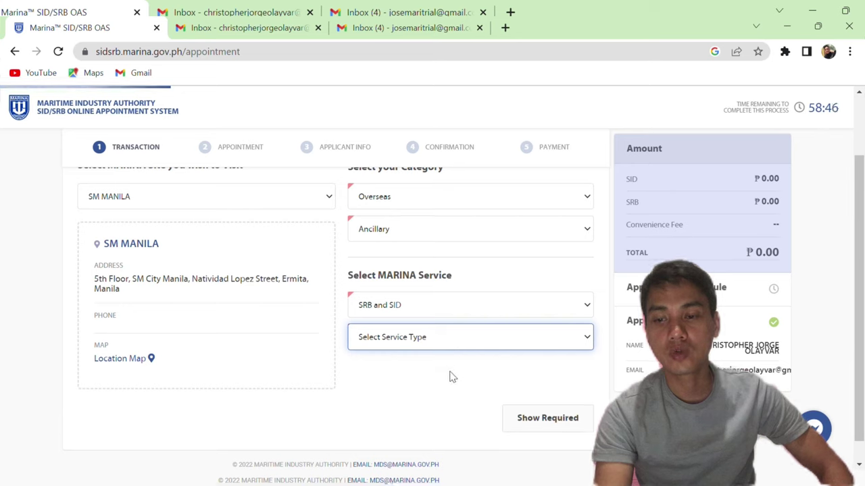
key("Down")
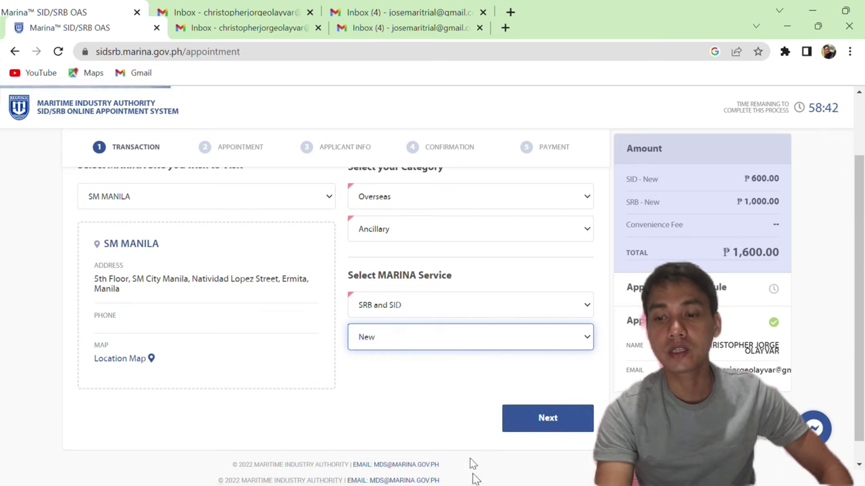
left_click(550, 419)
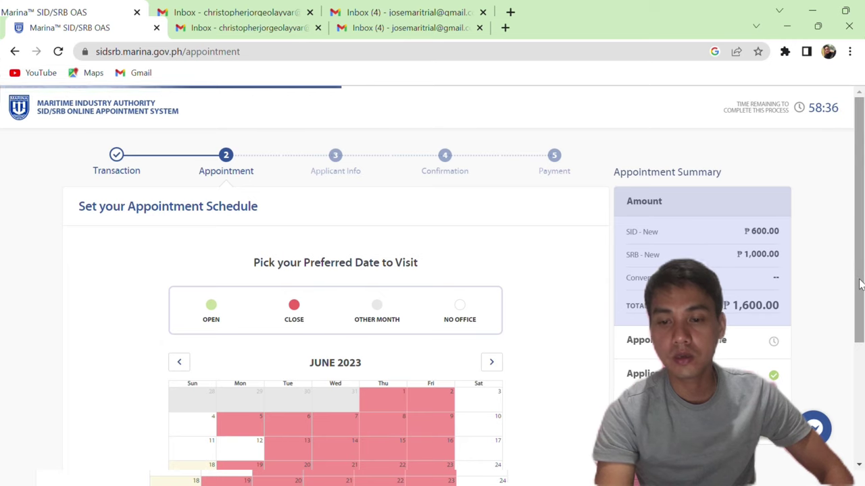
Book the 08:00–09:00 AM slot on July 12, 2023 and continue.
left_click_drag(860, 284, 858, 350)
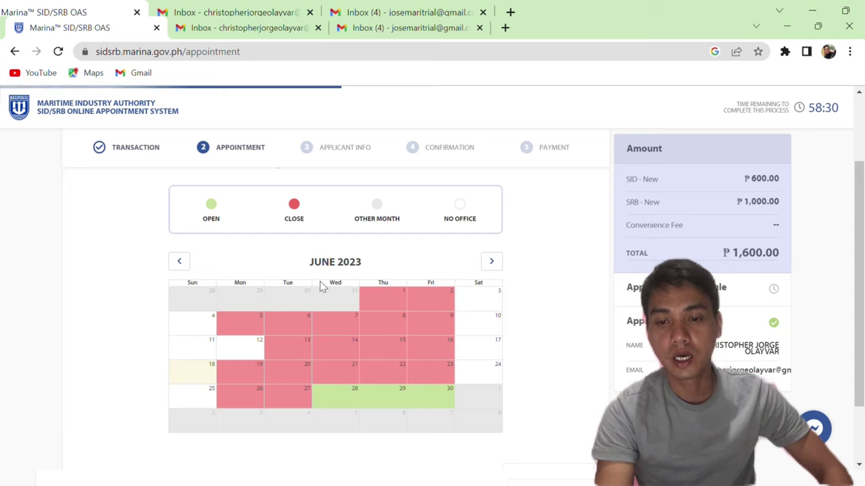
left_click(491, 263)
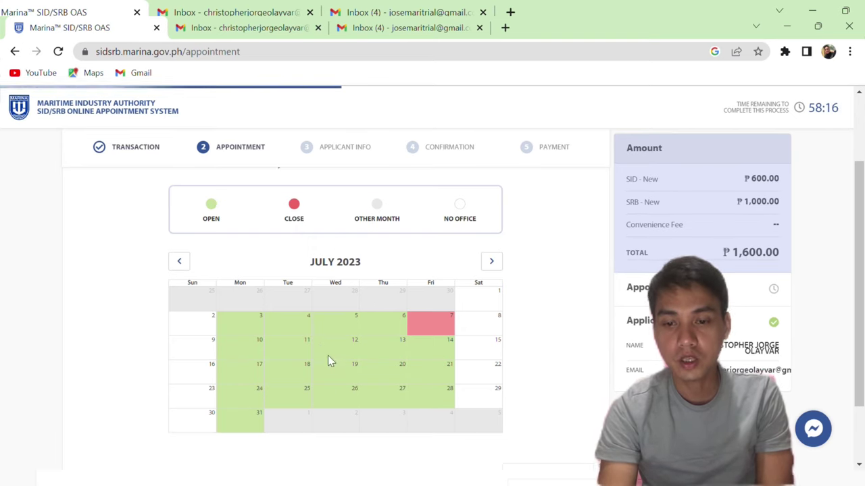
left_click(332, 359)
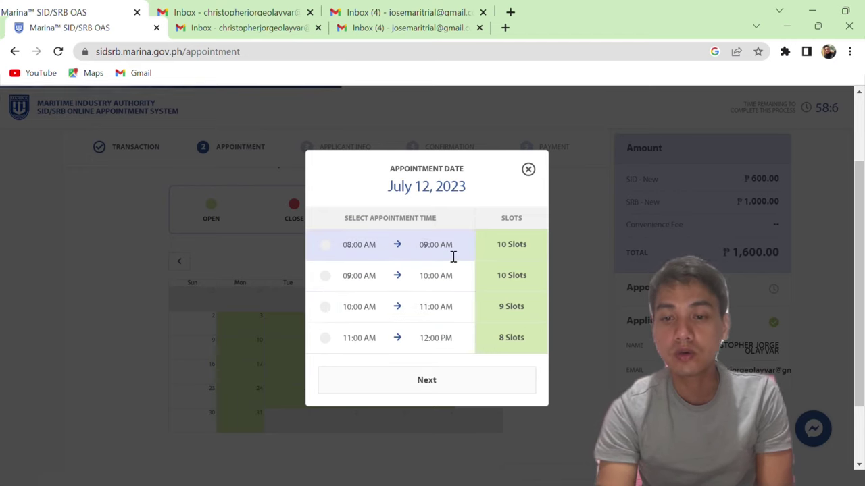
left_click(334, 250)
left_click(425, 380)
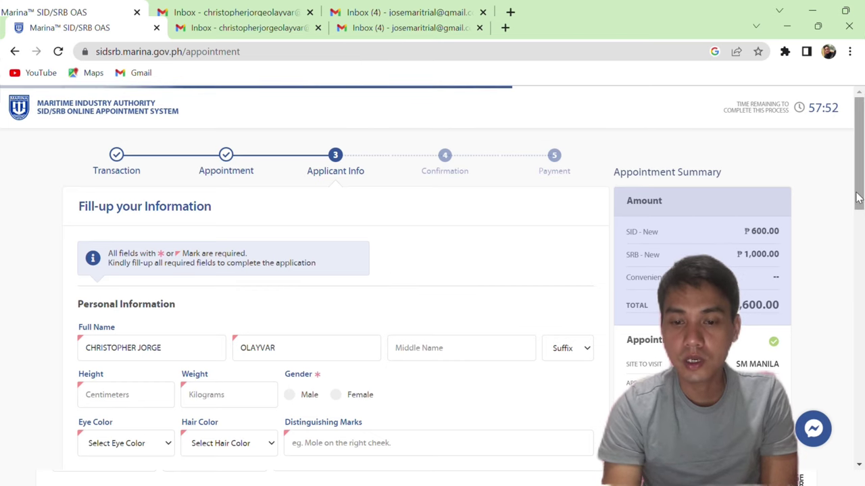
Review the prefilled applicant info down to Emergency Contact and submit it.
left_click_drag(856, 198, 858, 234)
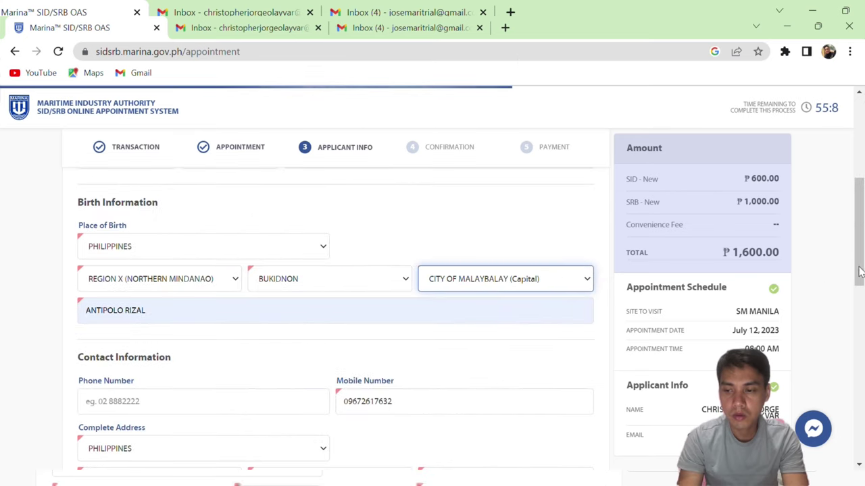
left_click_drag(862, 274, 861, 432)
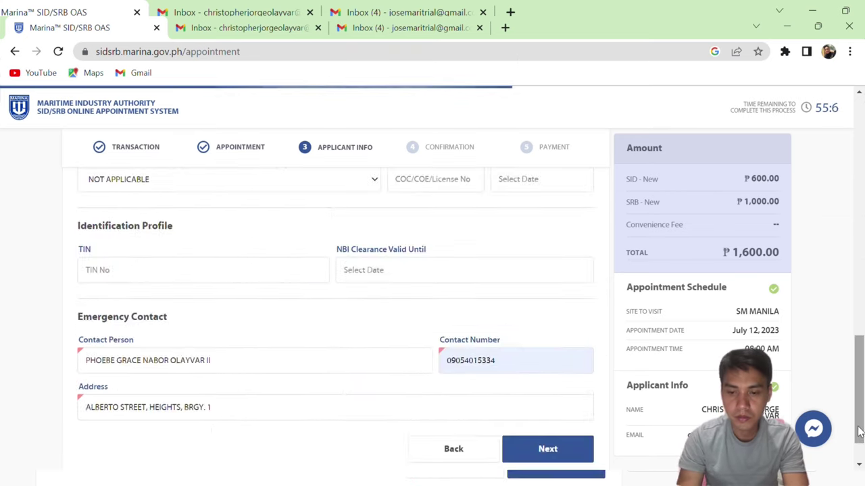
left_click(530, 460)
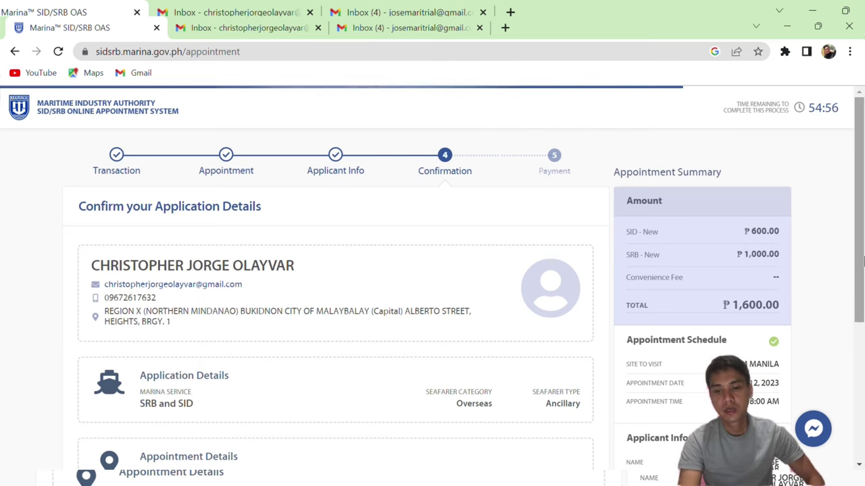
Review the Confirmation page and continue to the Payment step.
left_click_drag(863, 261, 855, 415)
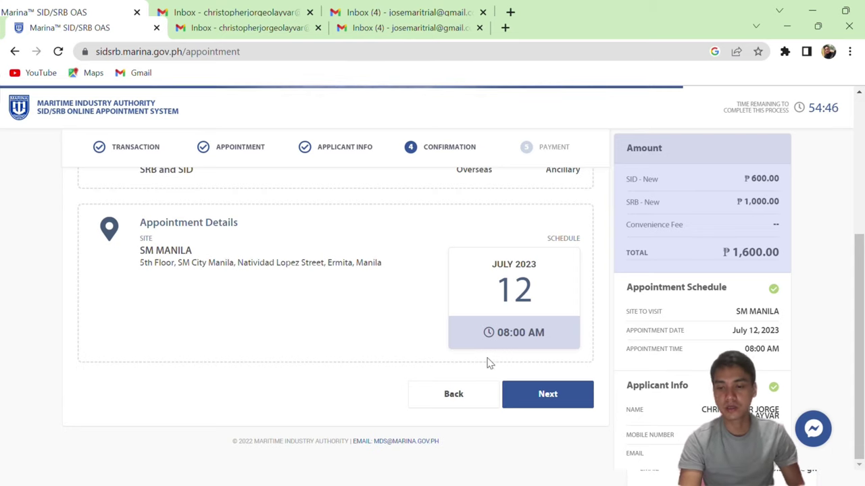
left_click(542, 386)
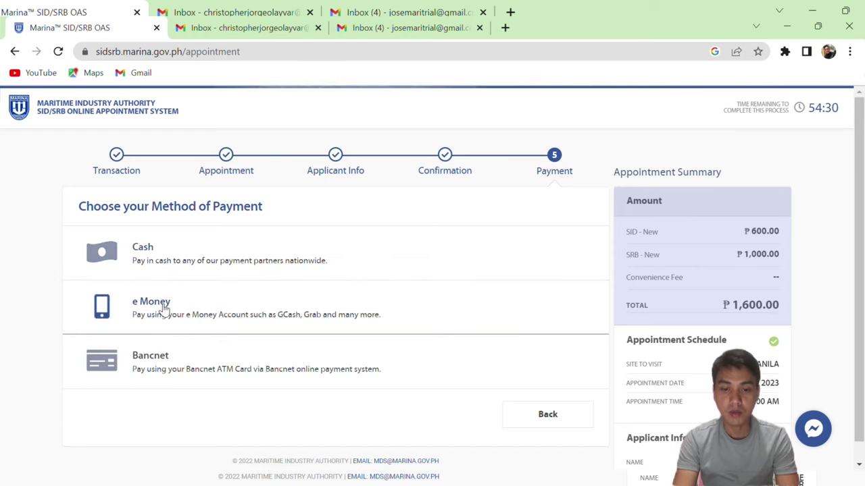
Select Cash payment (₱1,650.00 total) and generate the reference number.
left_click(143, 255)
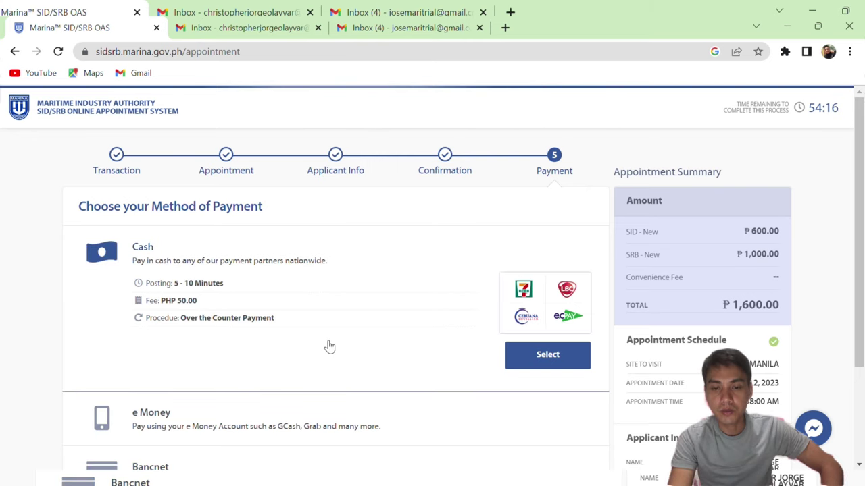
left_click(548, 356)
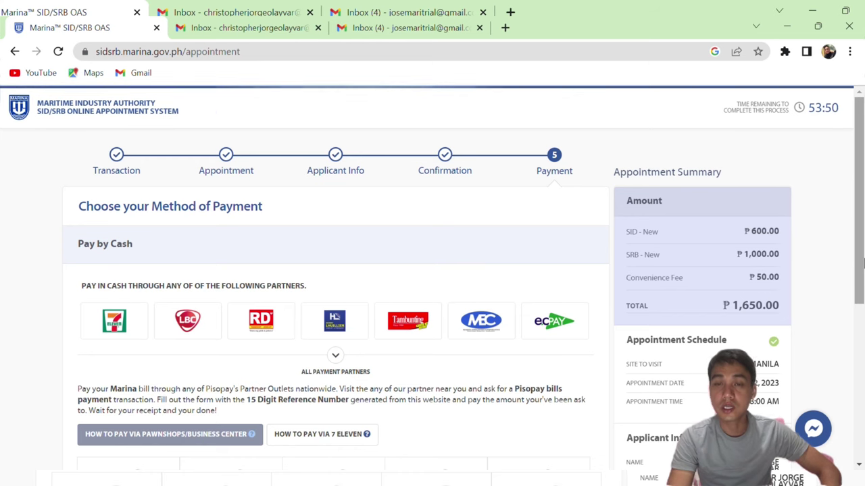
left_click_drag(862, 263, 862, 399)
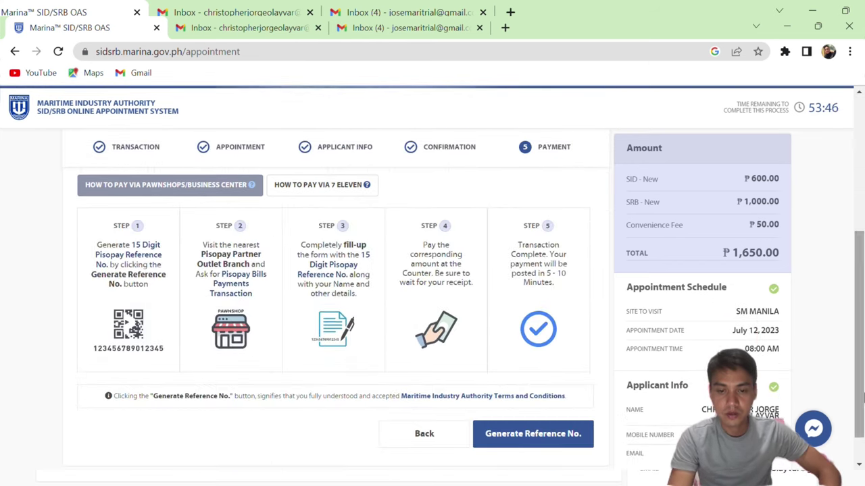
left_click(532, 436)
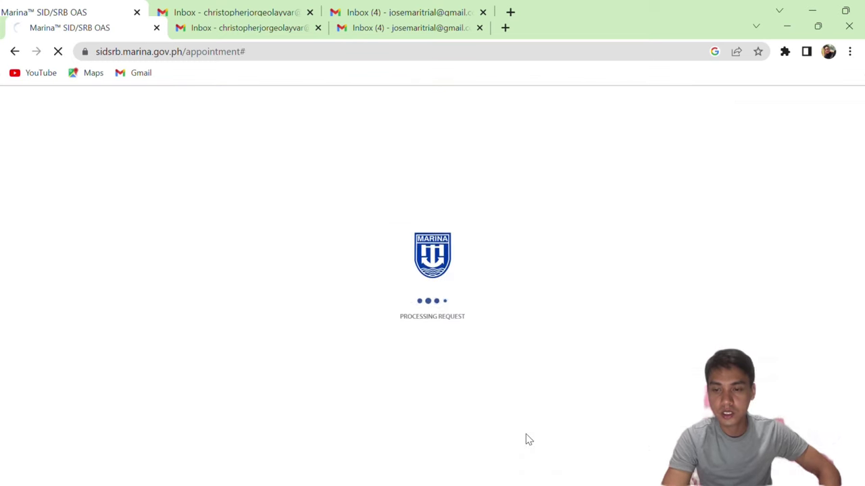